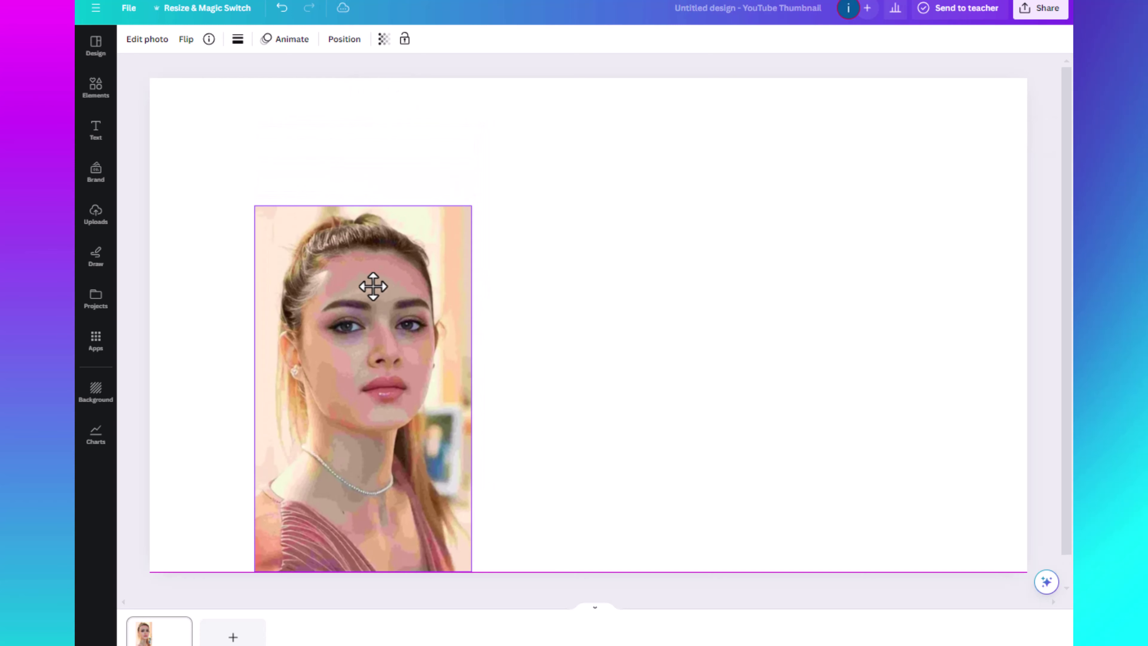
Step: Enlarge the portrait photo to nearly the full page height, placed in the left half of the thumbnail
drag(493, 144, 573, 114)
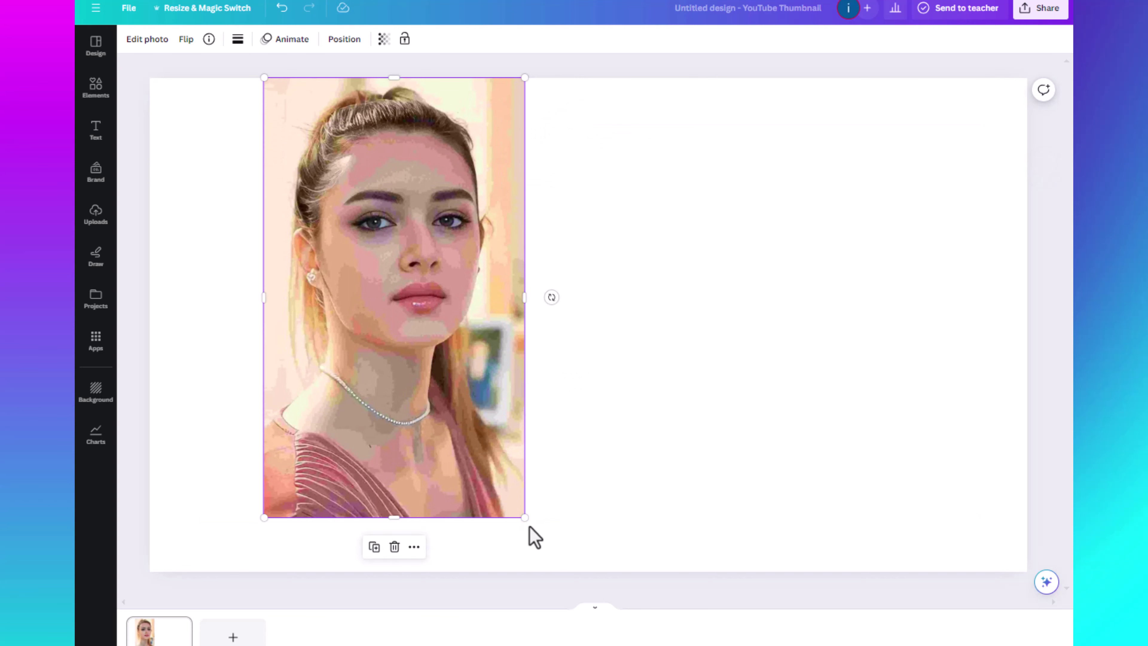
drag(526, 519, 576, 551)
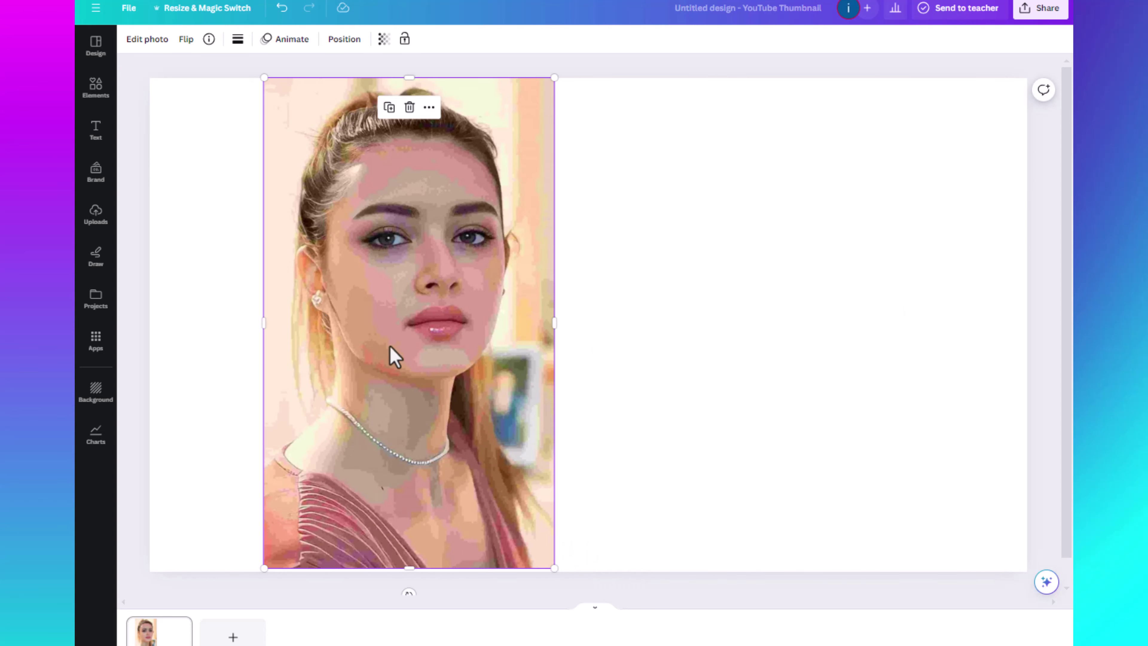
click(626, 392)
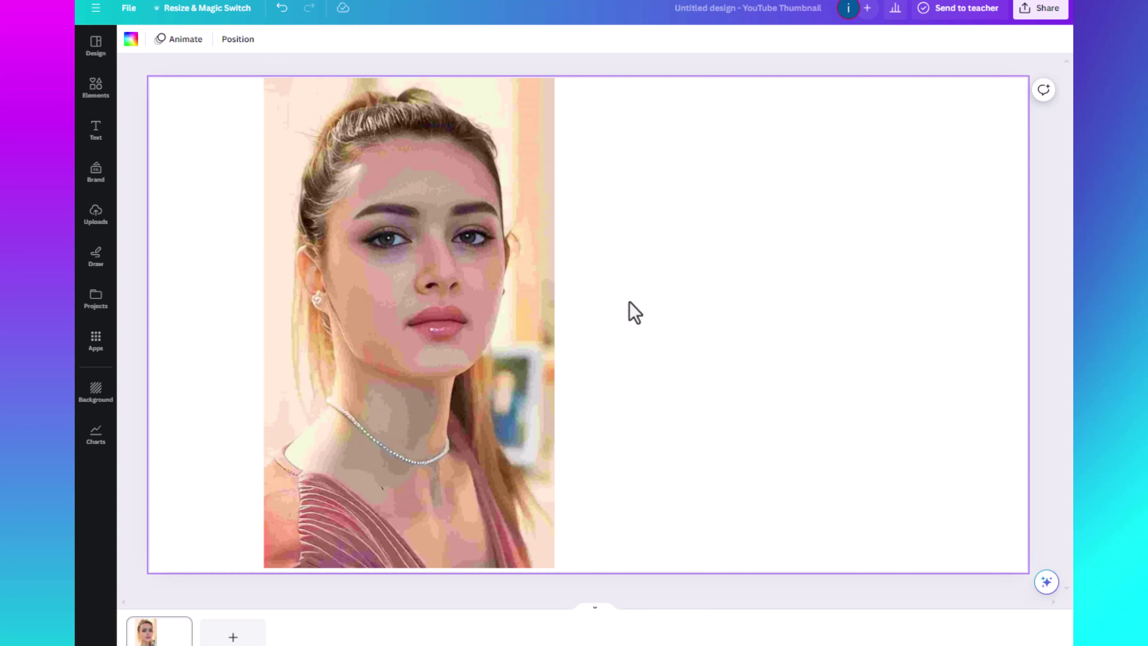
Step: Find the Enhancer app by Swapme AI among the Canva apps and open it in the design
click(97, 349)
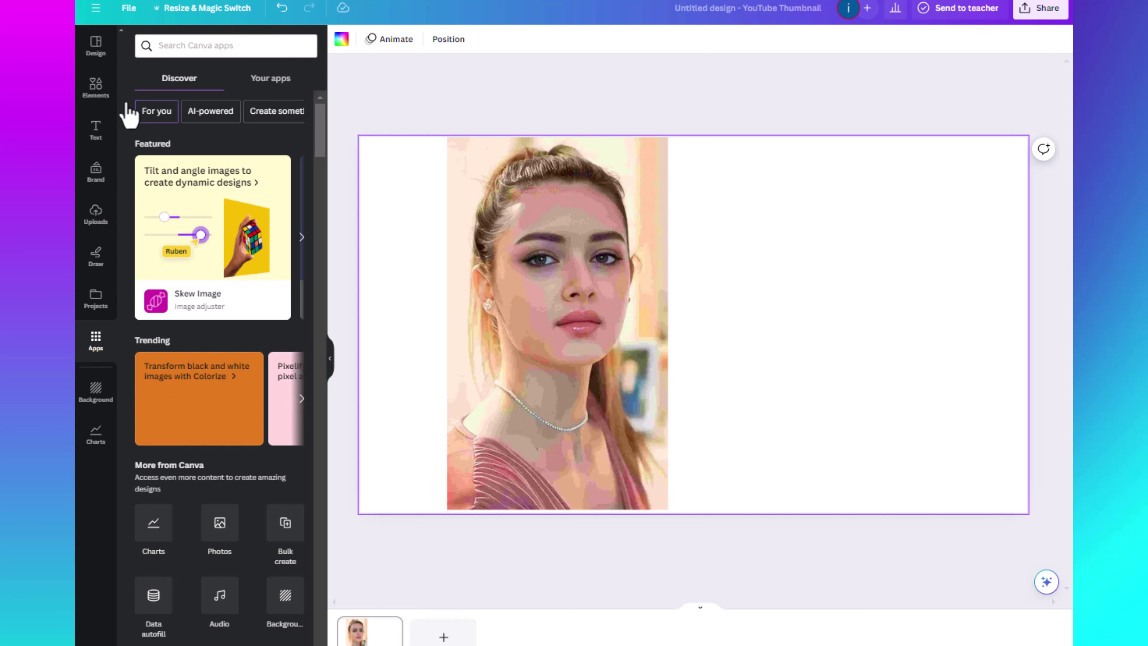
click(171, 45)
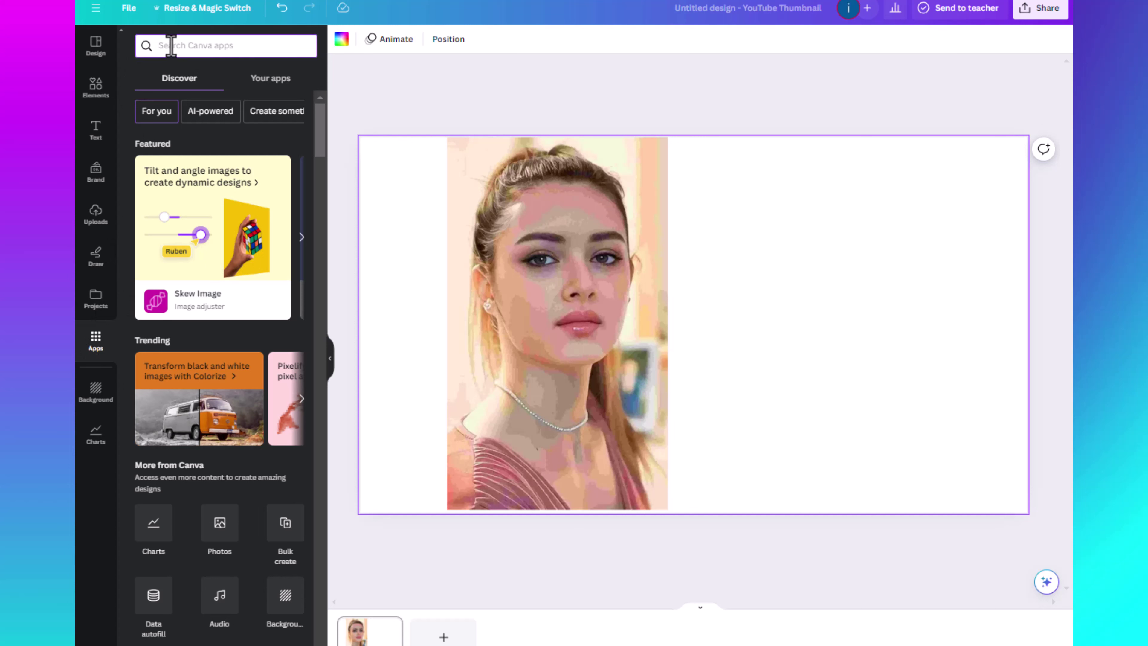
text(en)
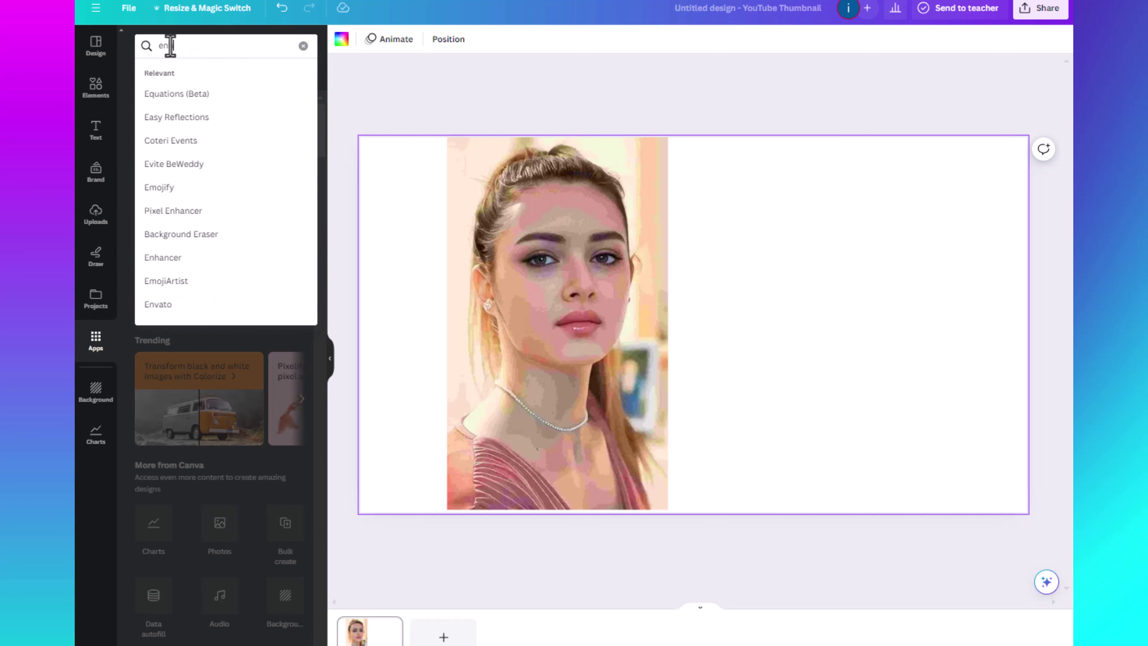
text(hancer)
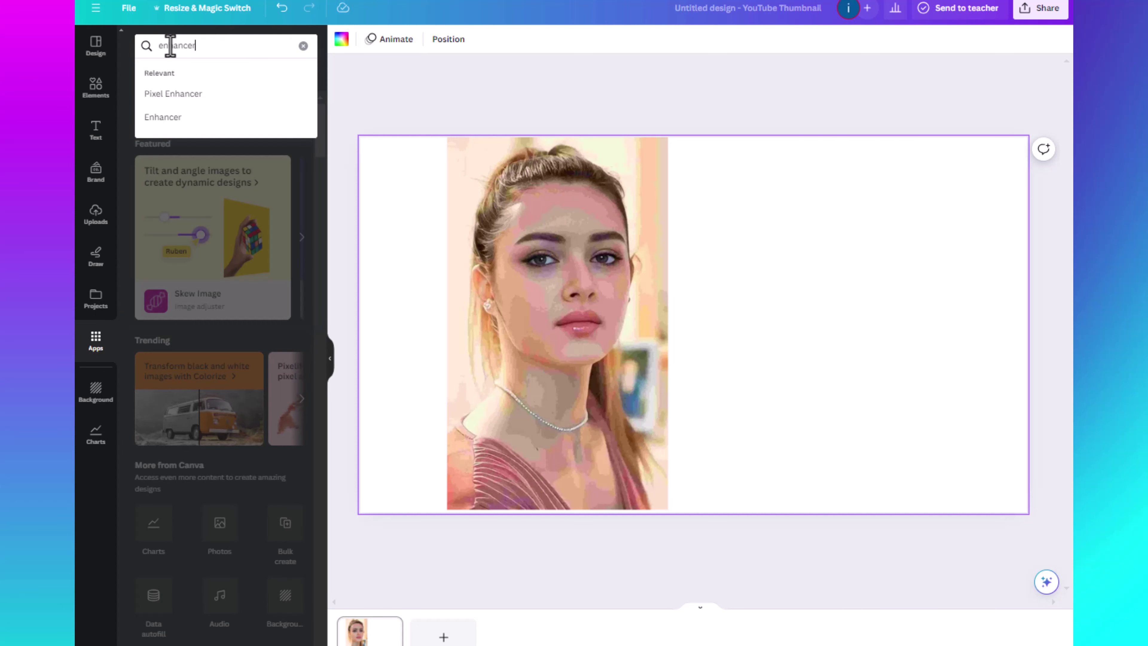
click(166, 118)
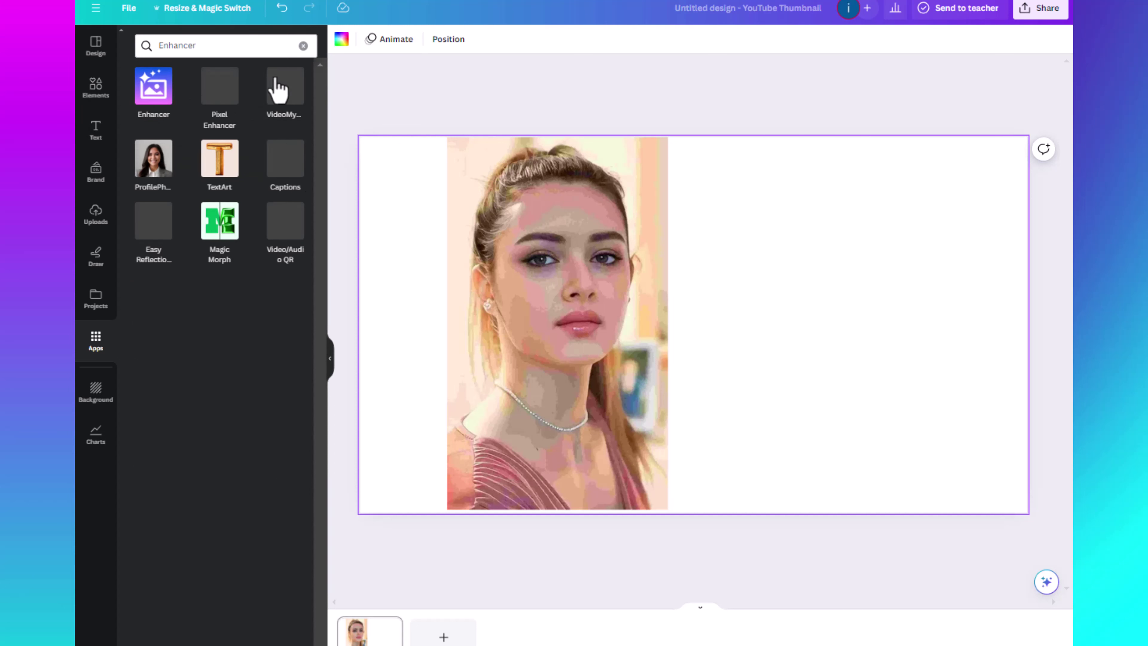
click(155, 104)
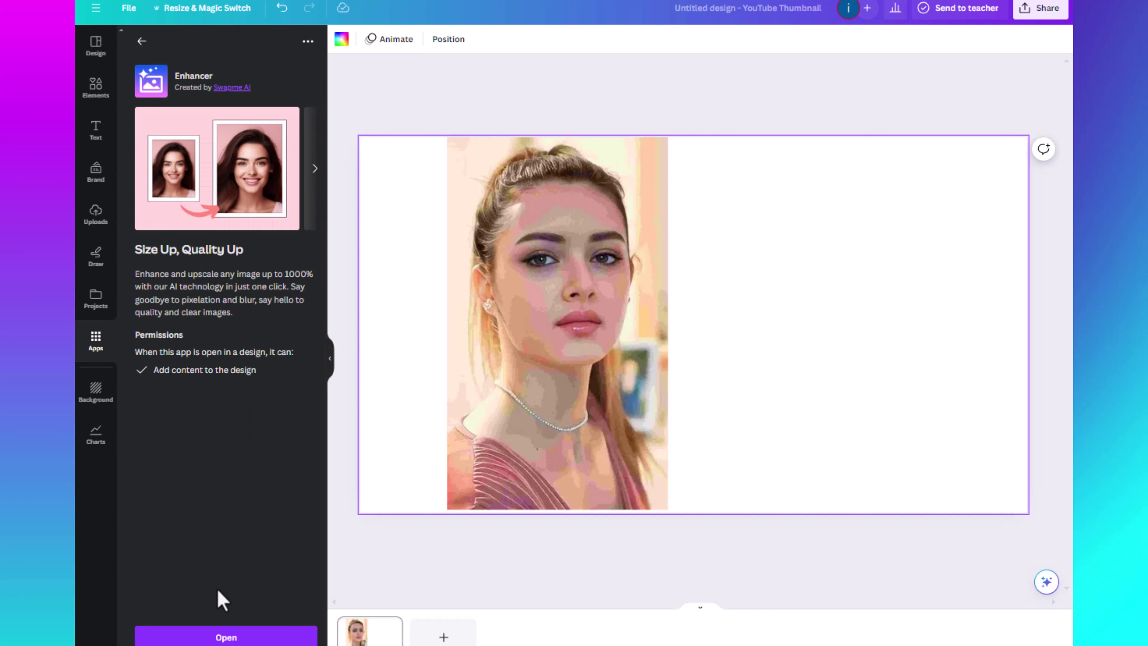
click(223, 634)
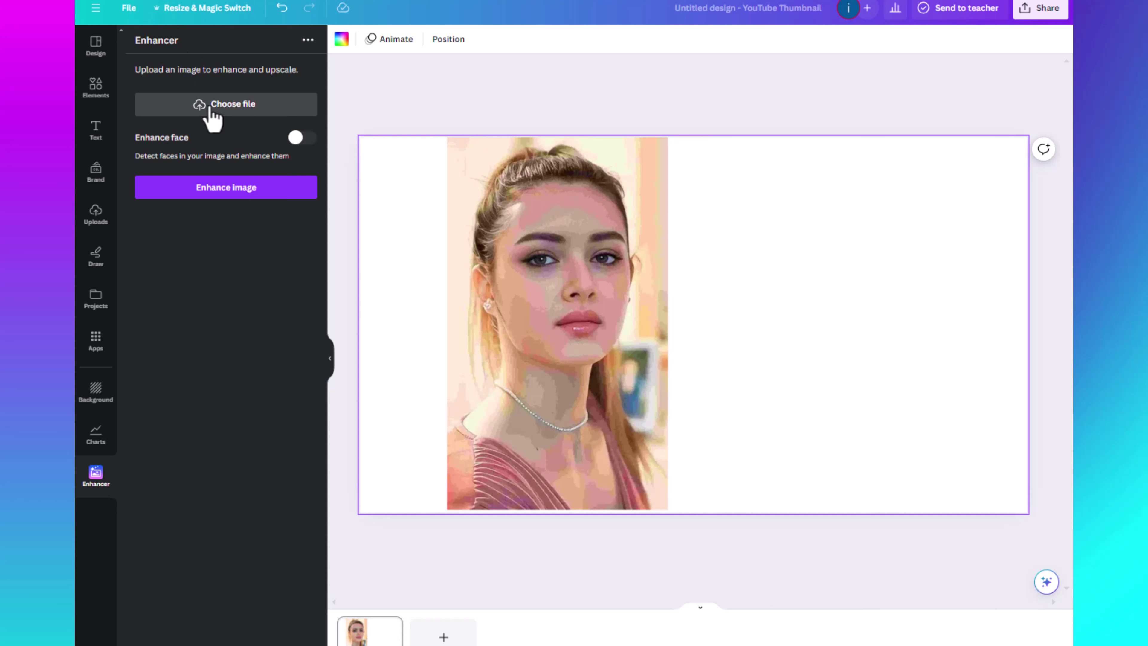
Step: Load the portrait photo into Enhancer, turn on Enhance face, and enhance the image
click(211, 183)
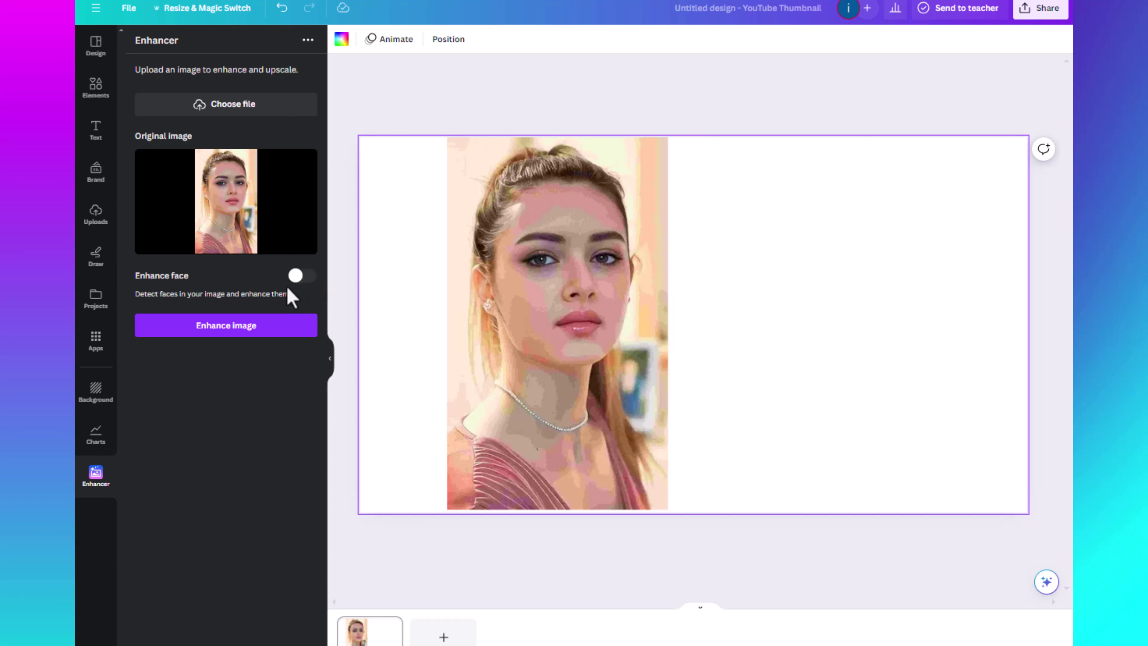
click(312, 281)
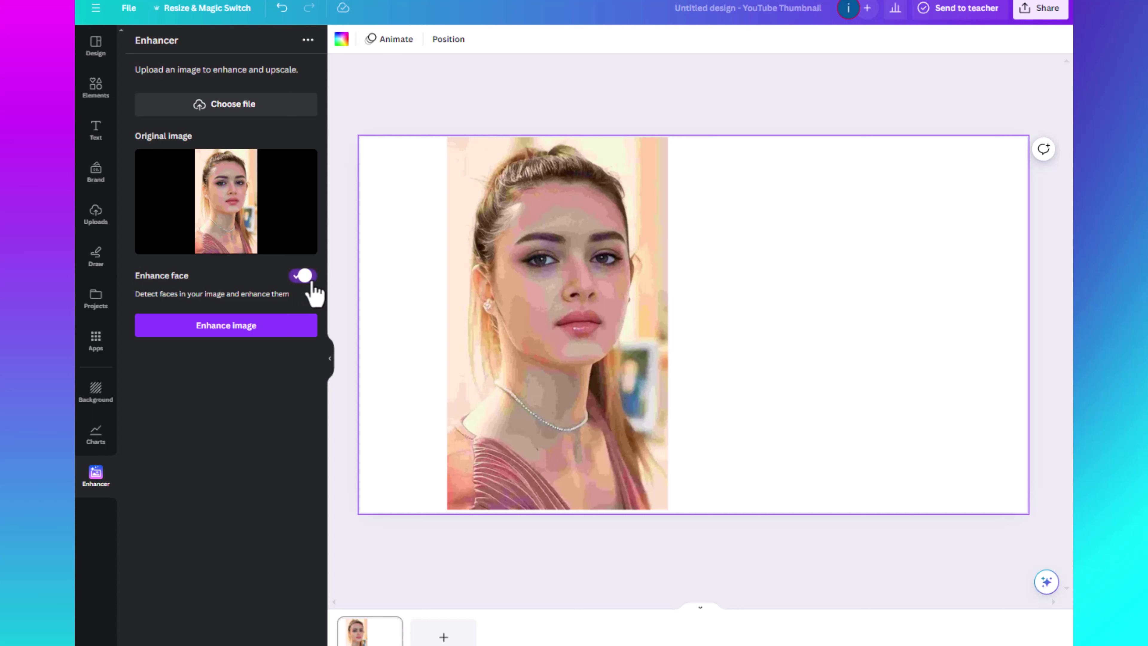
click(222, 335)
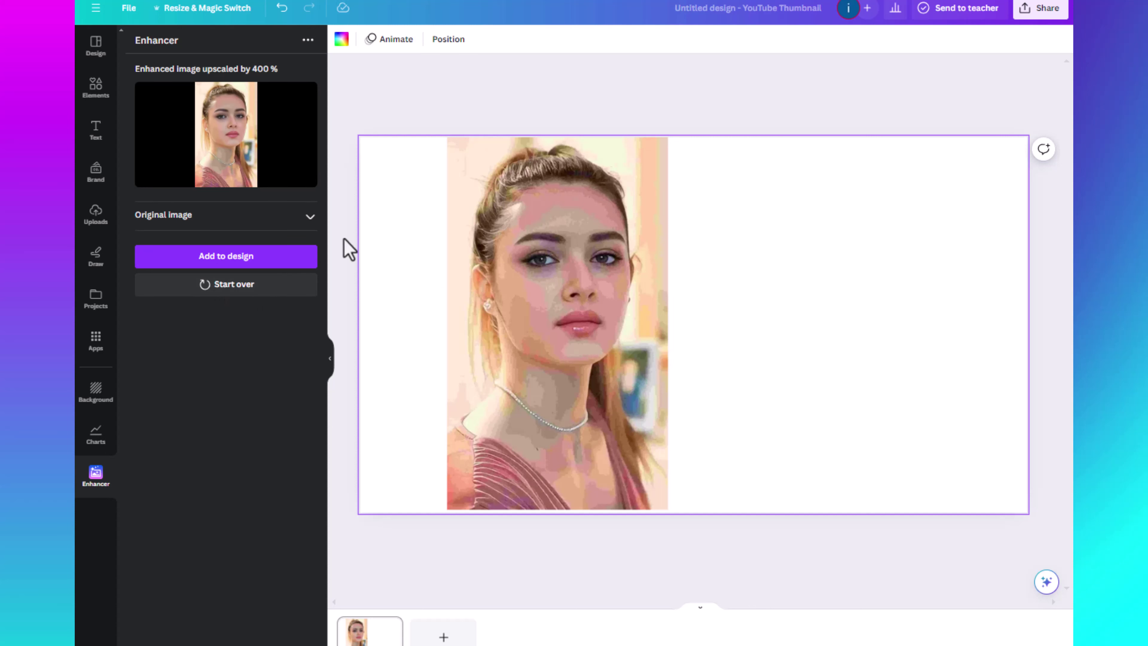
Step: Add the enhanced portrait to the design and enlarge it to page height beside the original photo
click(225, 268)
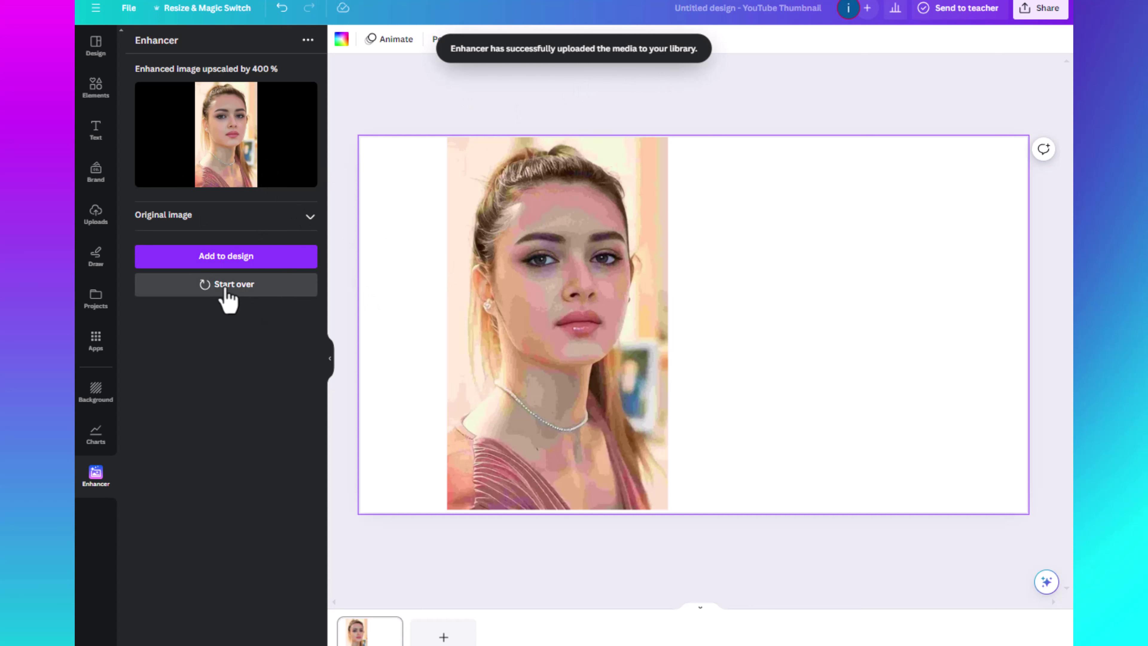
click(225, 268)
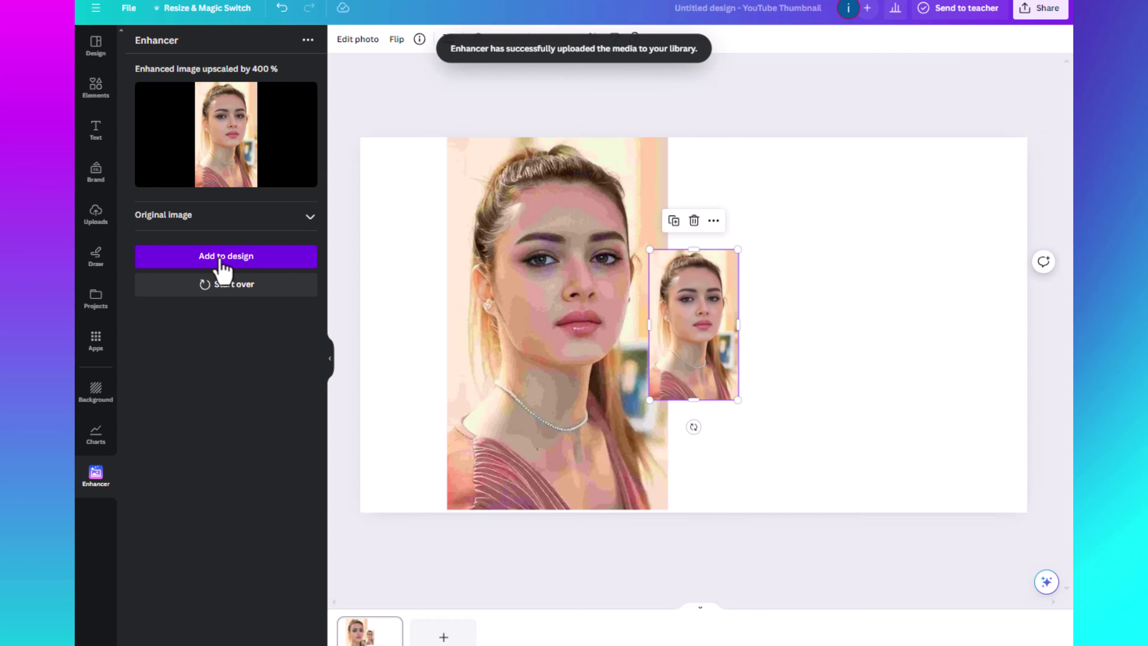
drag(693, 349, 810, 352)
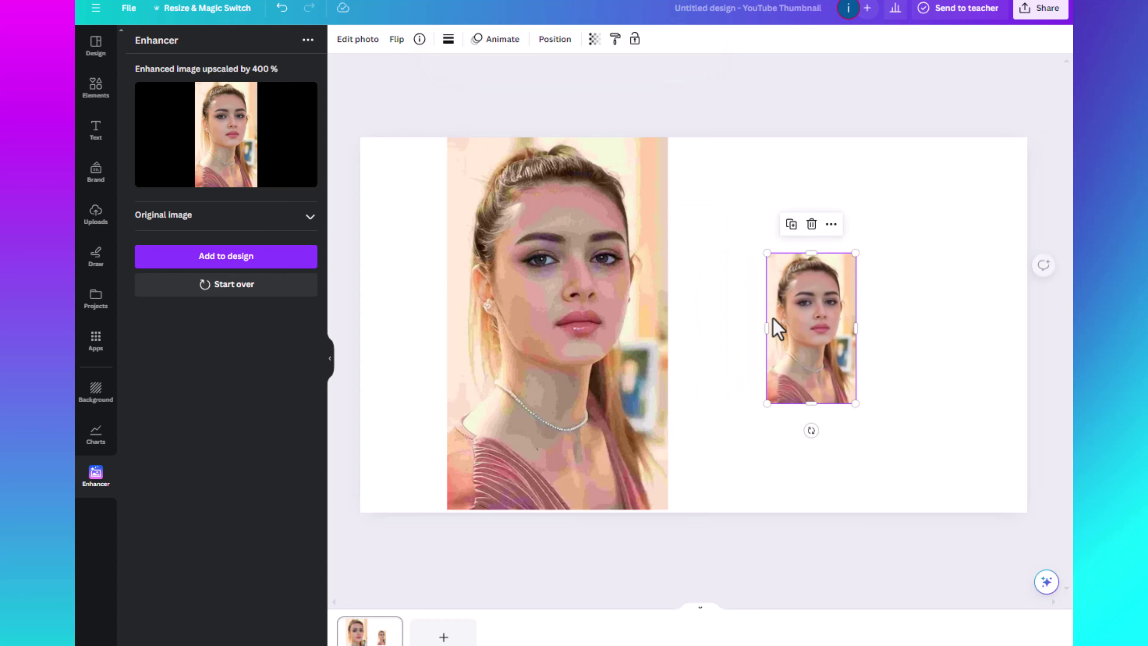
drag(854, 251, 976, 169)
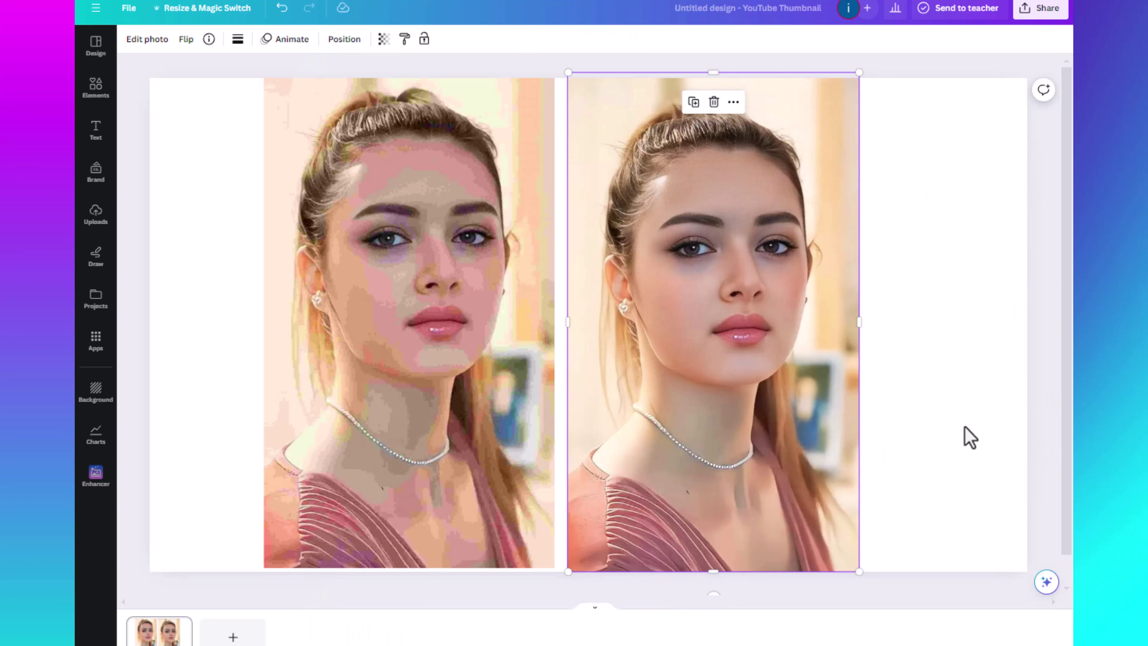
Step: Move the enhanced portrait slightly closer to the original and enlarge the original slightly to match its size
click(967, 436)
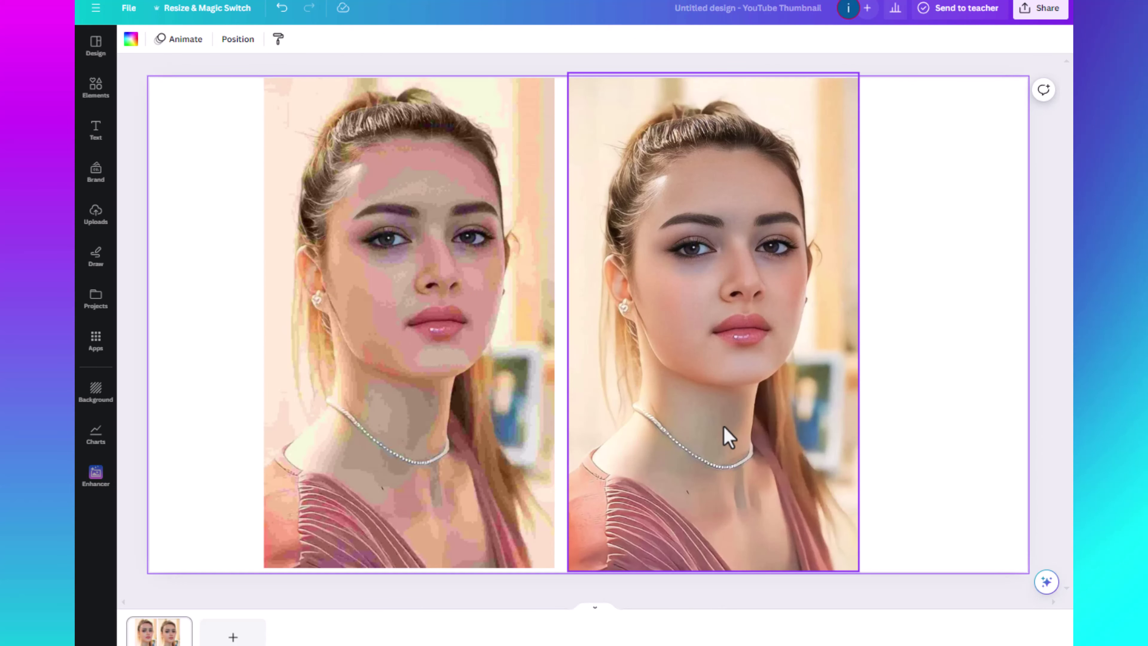
drag(723, 426, 718, 427)
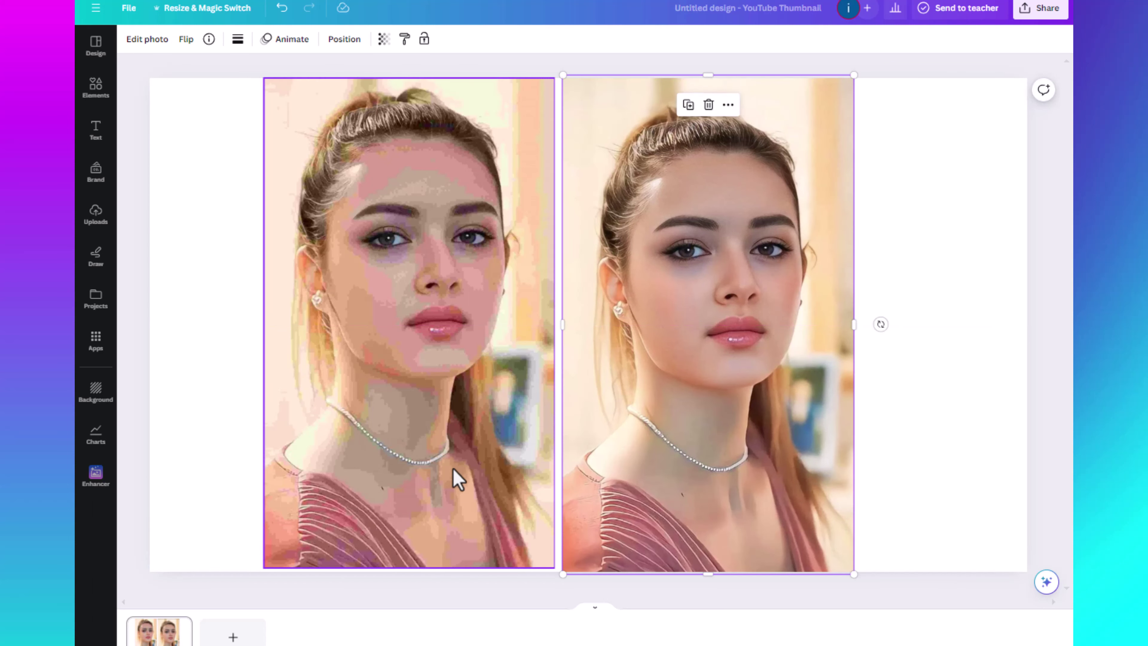
click(456, 479)
drag(553, 568, 559, 574)
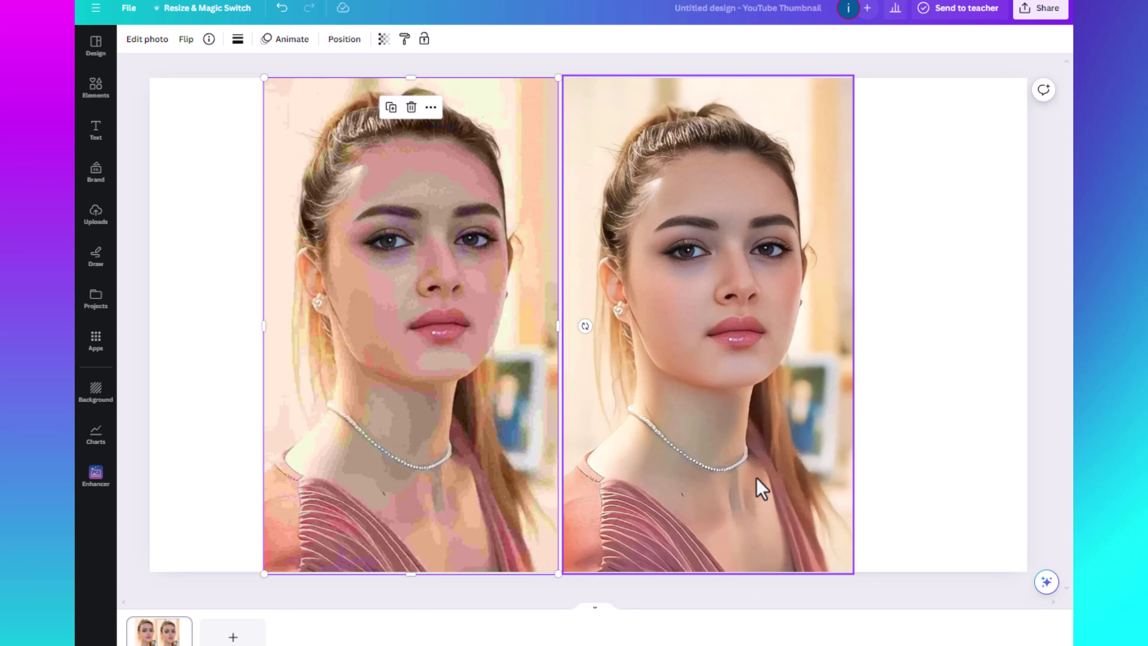
click(928, 421)
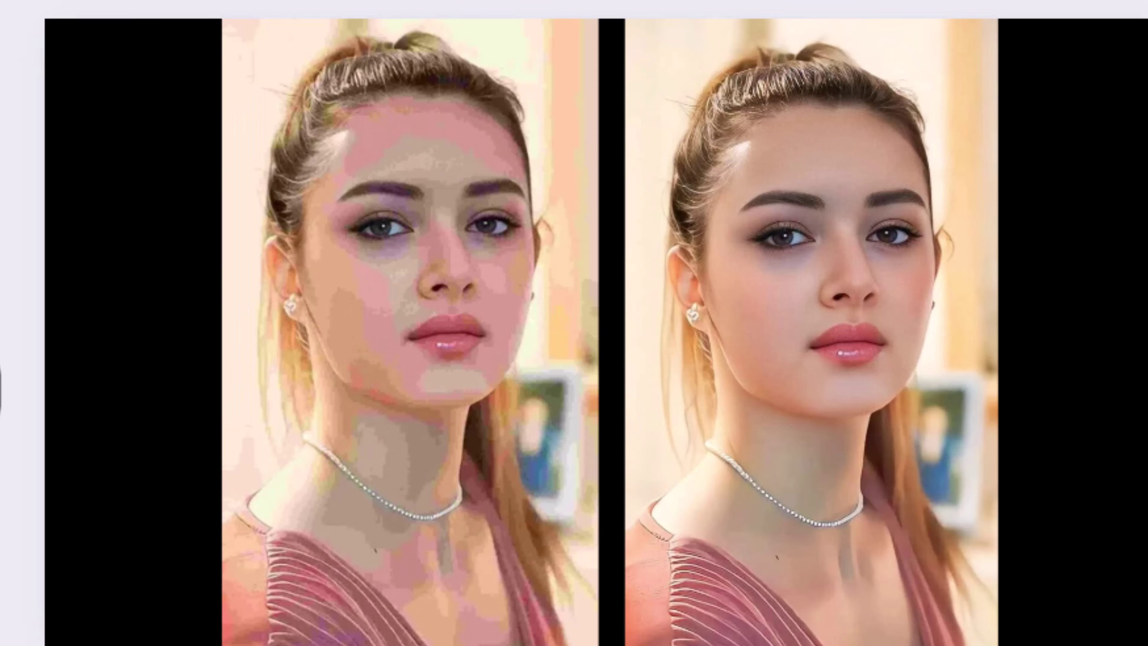
Step: Rescale the enhanced portrait to page height and reposition it with a wider gap from the original
click(884, 457)
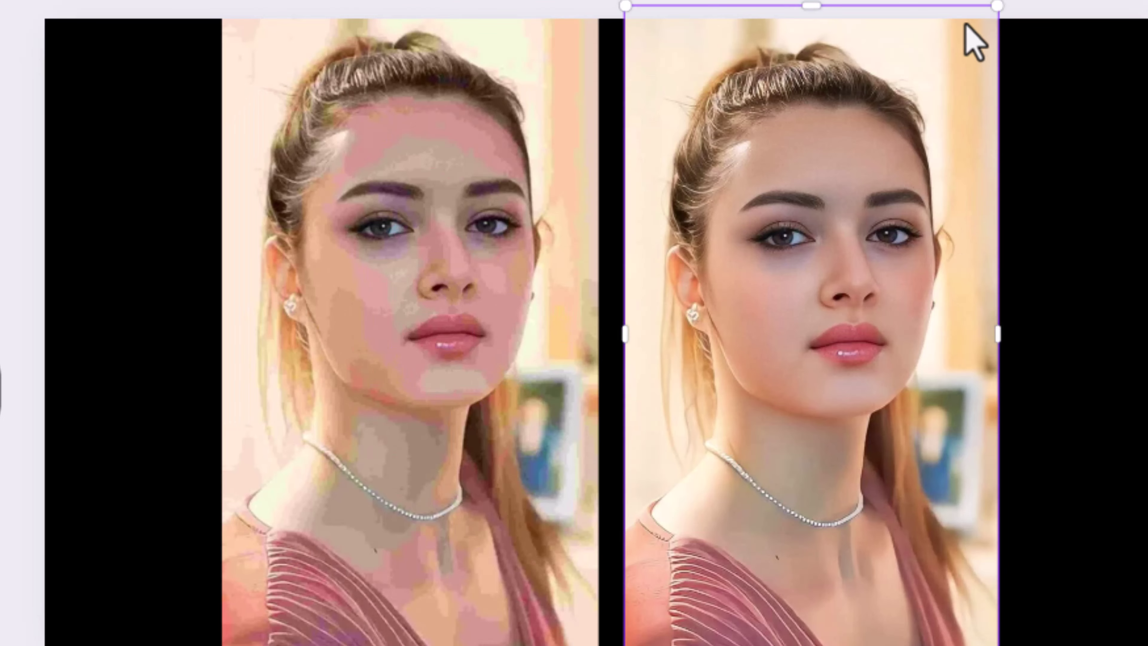
drag(992, 29, 918, 322)
drag(774, 398, 826, 296)
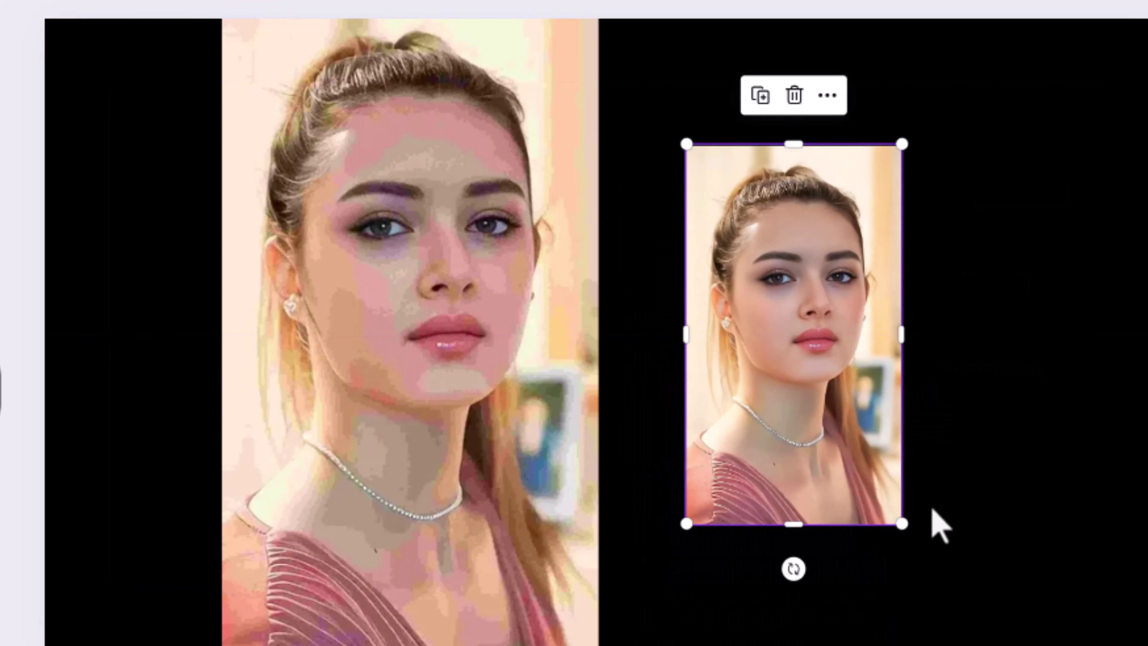
drag(902, 524, 968, 640)
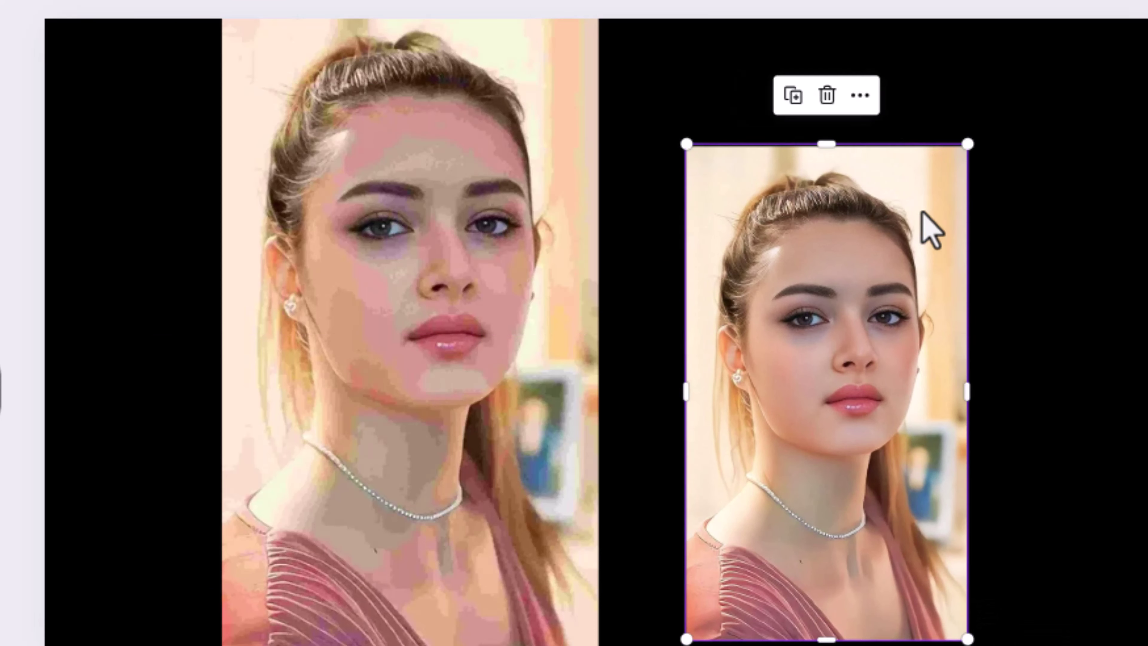
drag(967, 145, 1039, 19)
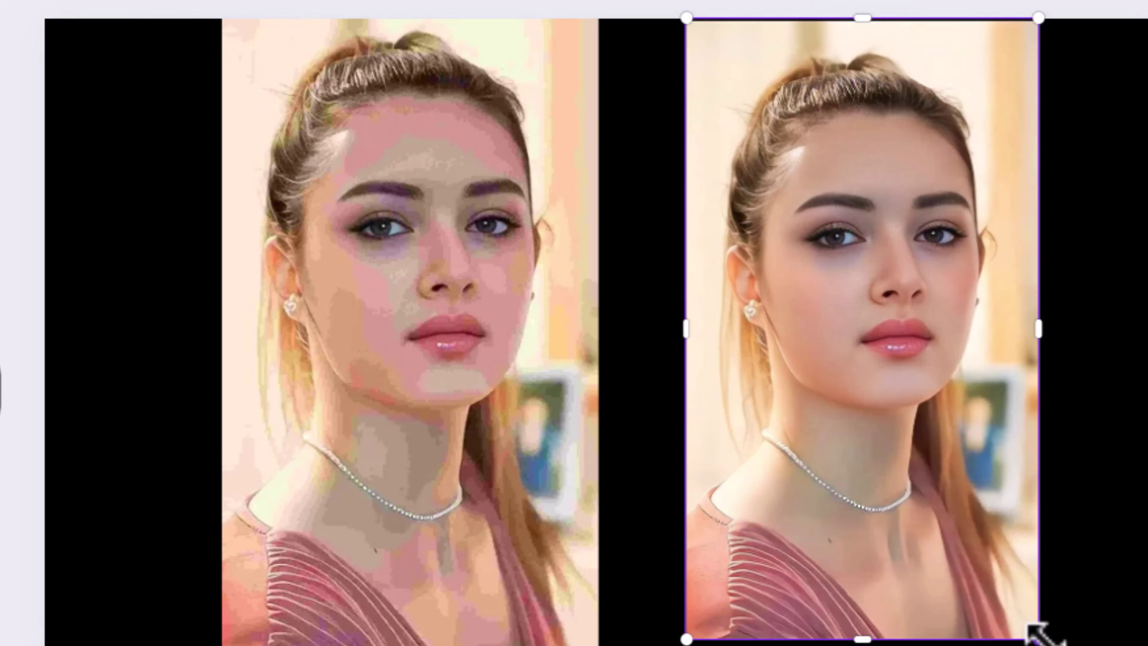
drag(1039, 639, 1051, 645)
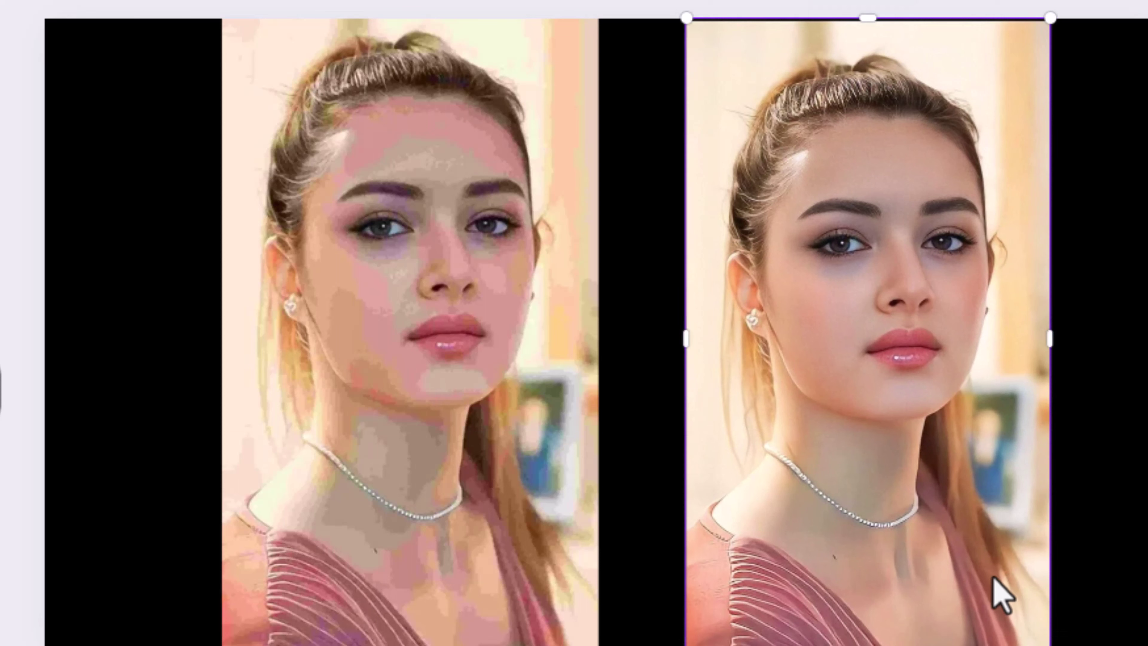
drag(993, 576, 996, 566)
key(Escape)
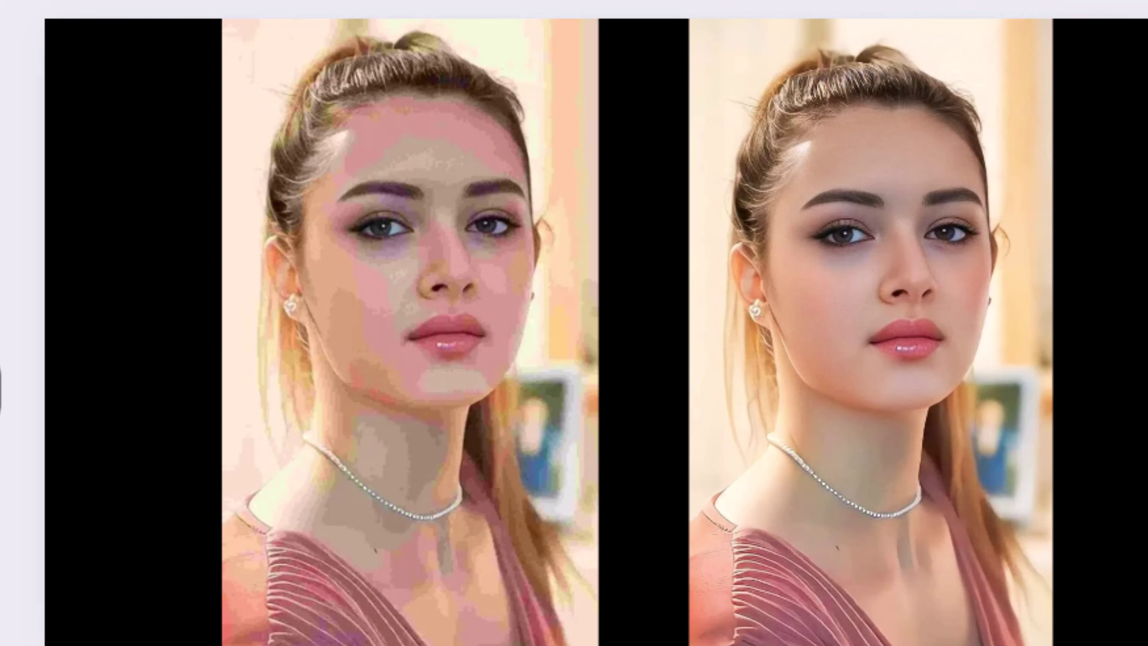